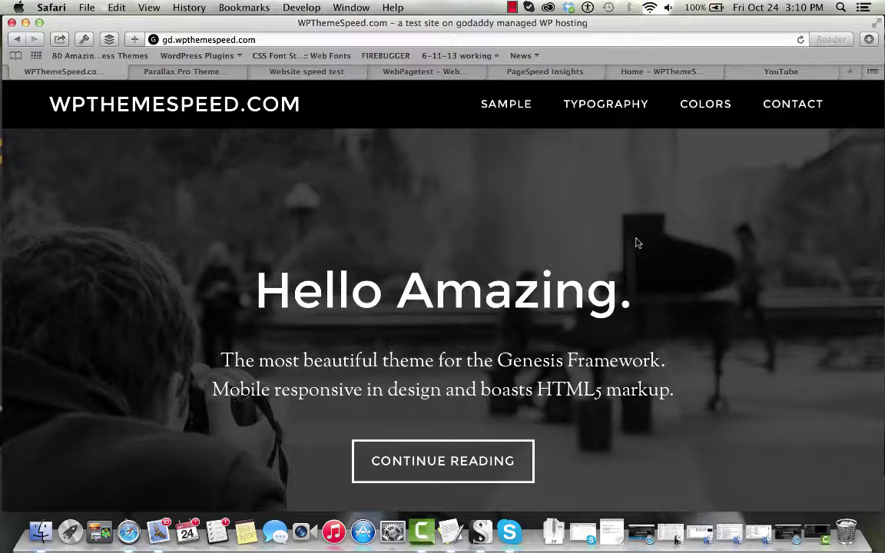
After viewing the Parallax Pro demo page, start a Pingdom test of gd.wpthemespeed.com.
click(168, 71)
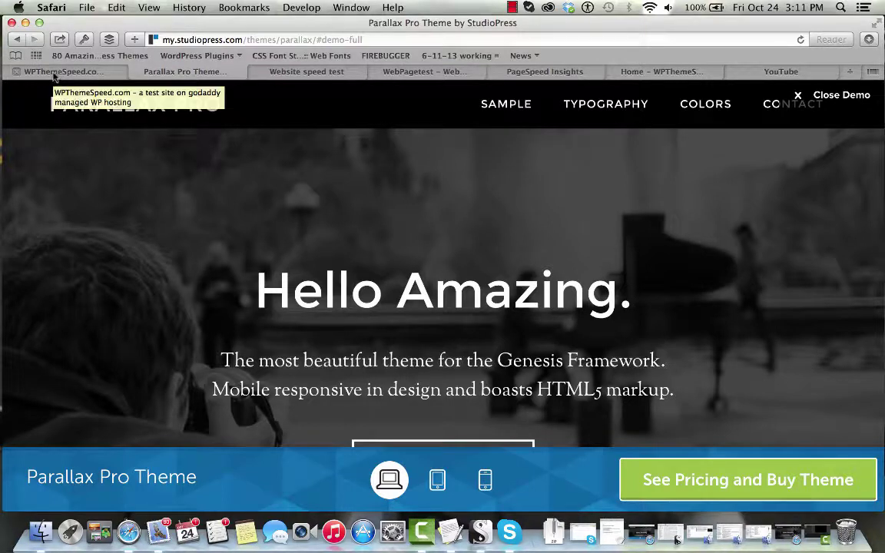
click(100, 77)
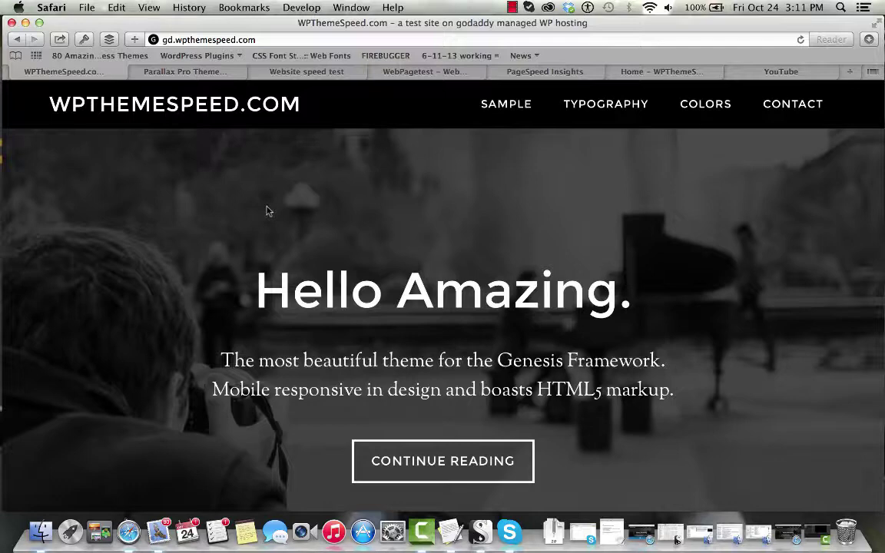
click(313, 73)
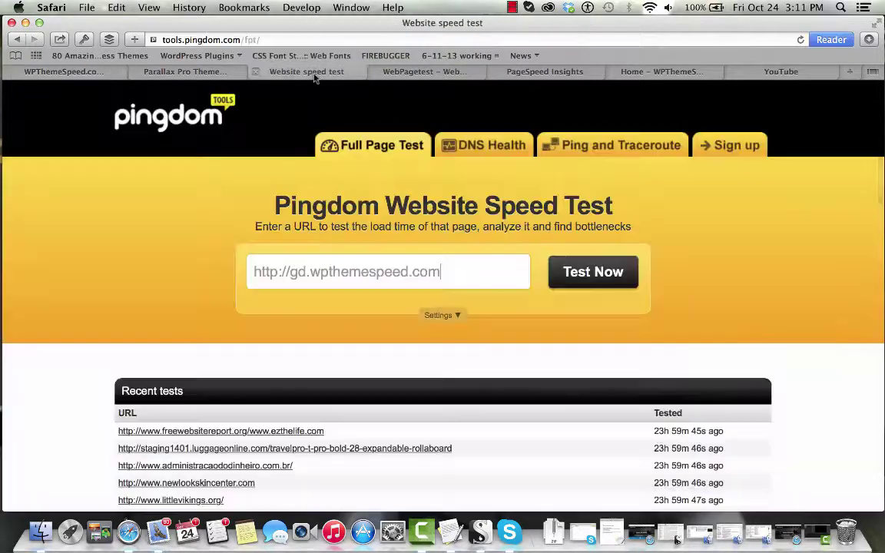
click(617, 279)
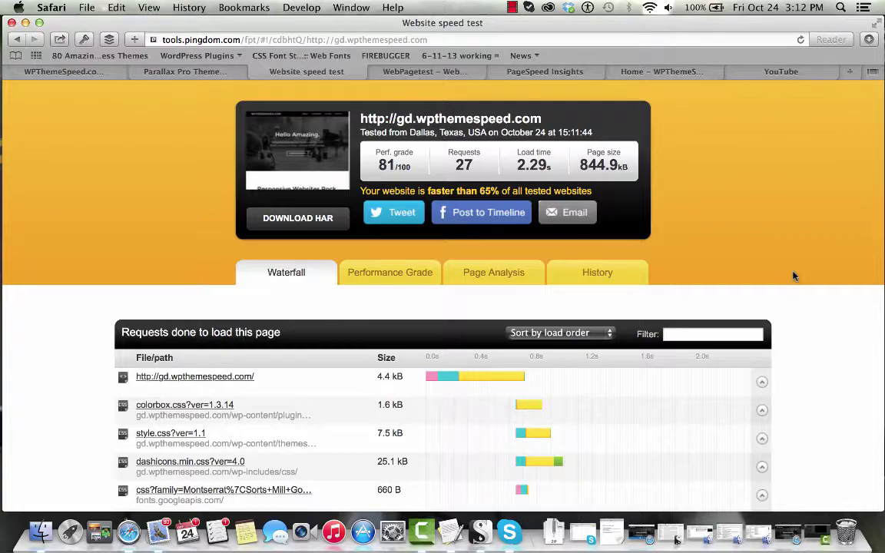
Review the Pingdom results: grade 81/100, 2.29 s load time, 844.9 kB page size.
scroll(794, 277, down, 10)
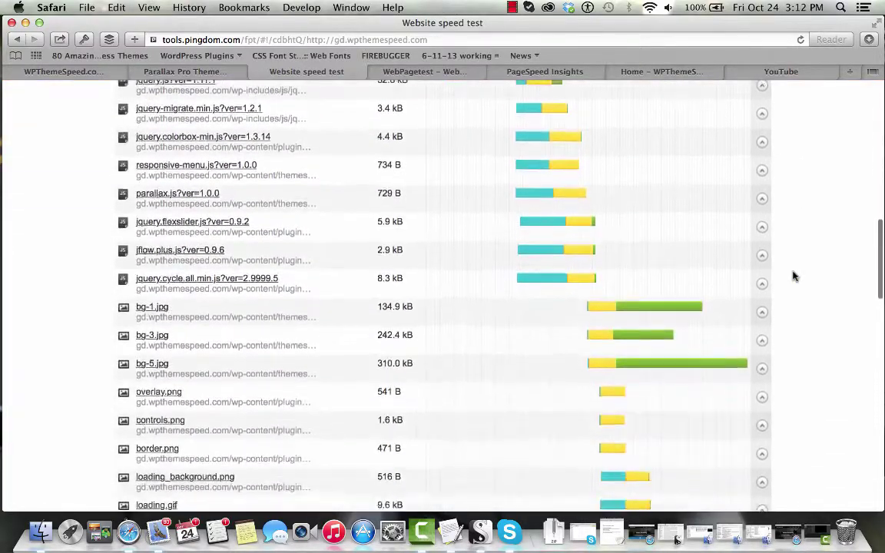
scroll(794, 277, down, 3)
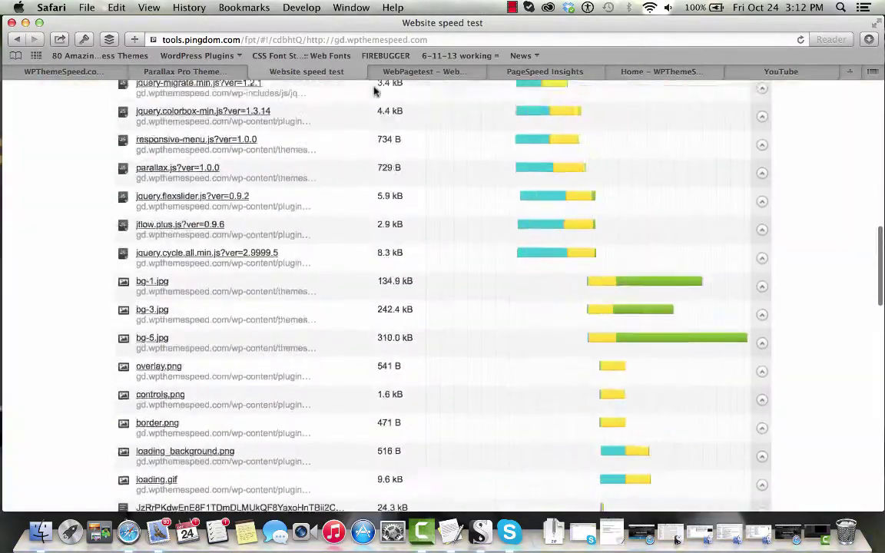
scroll(374, 92, down, 6)
scroll(374, 92, up, 5)
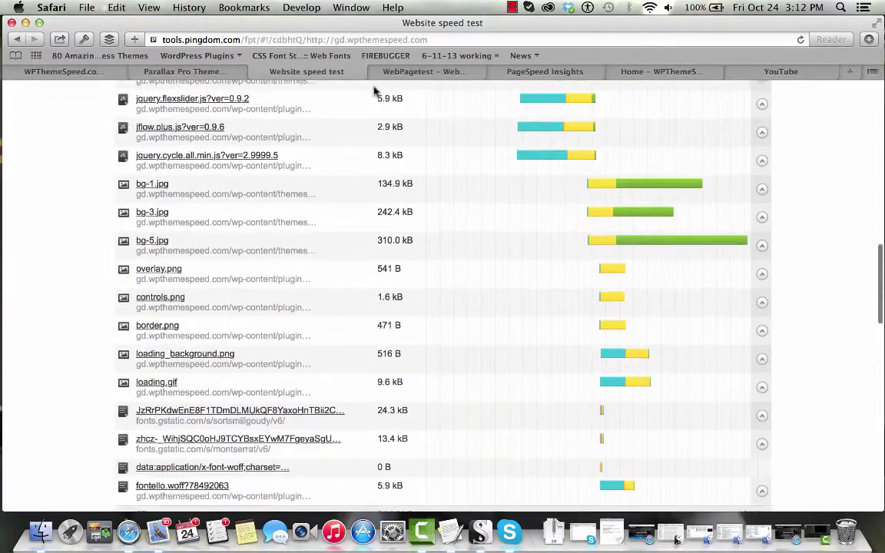
scroll(374, 92, up, 1)
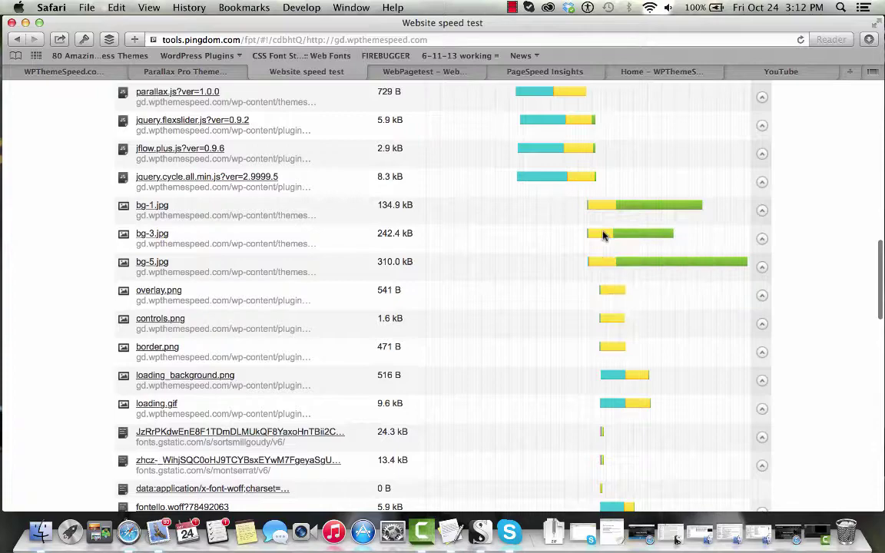
click(183, 72)
scroll(450, 276, down, 10)
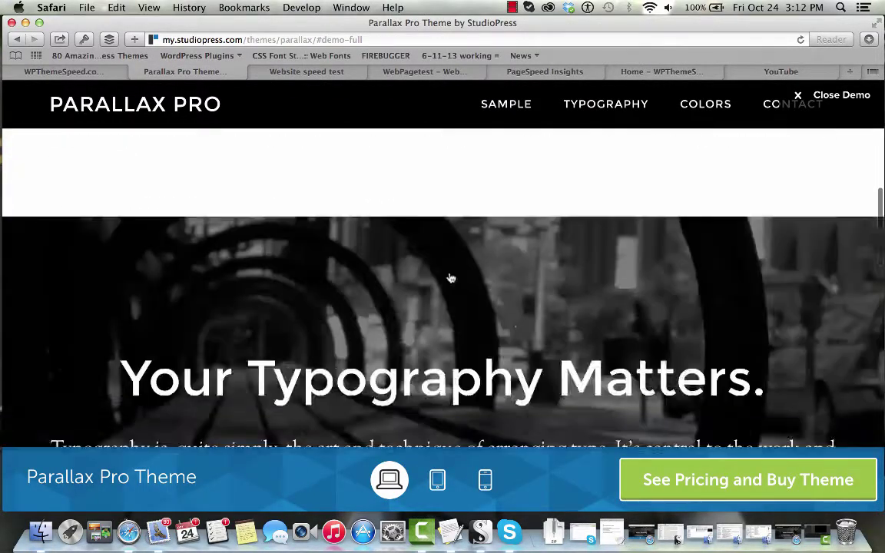
scroll(450, 278, down, 3)
scroll(451, 276, up, 2)
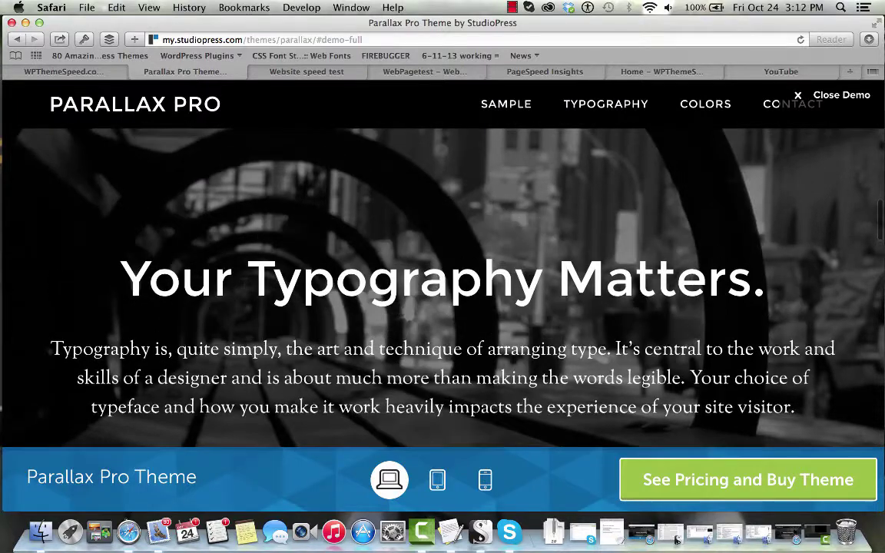
scroll(246, 288, down, 5)
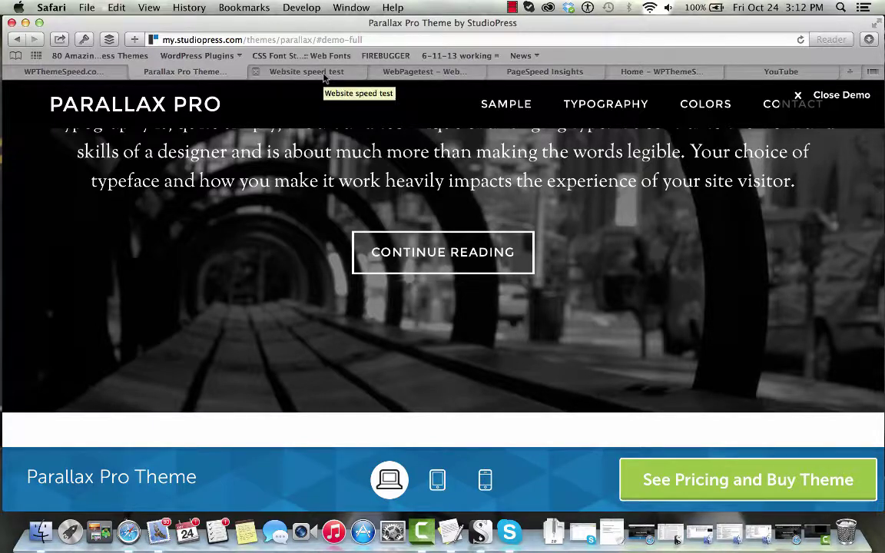
click(324, 74)
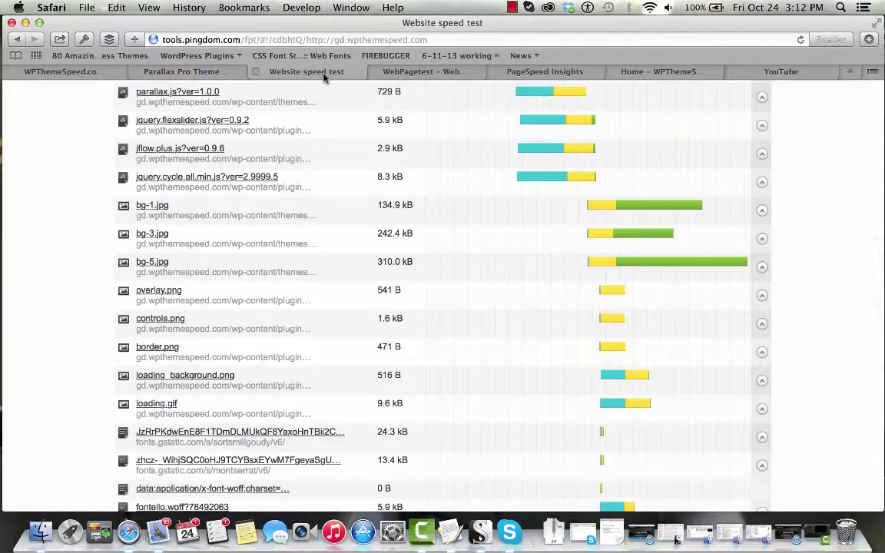
Run a WebPageTest Chrome test of gd.wpthemespeed.com from Dulles.
click(444, 73)
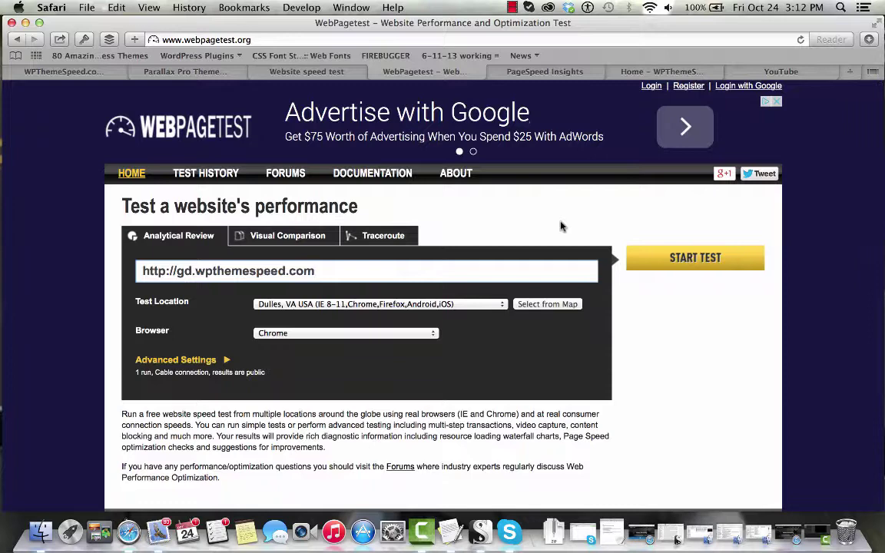
click(647, 271)
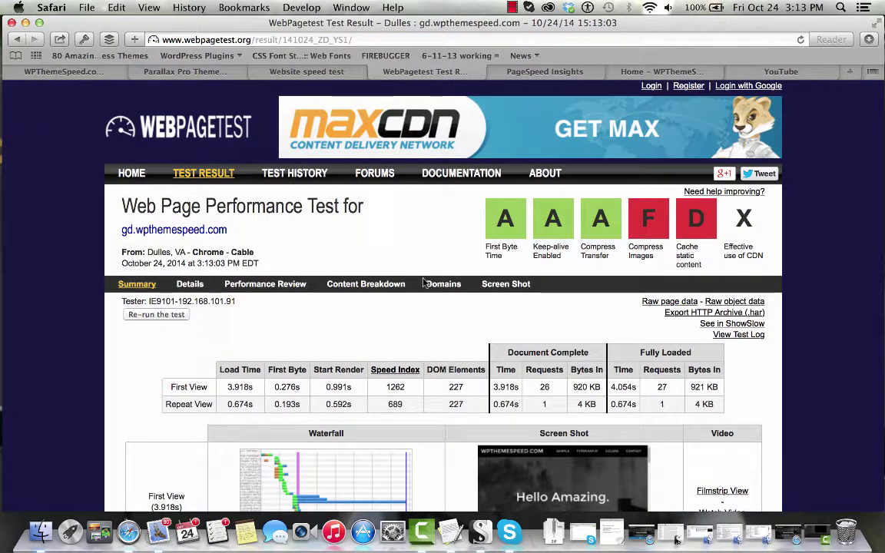
scroll(336, 310, down, 3)
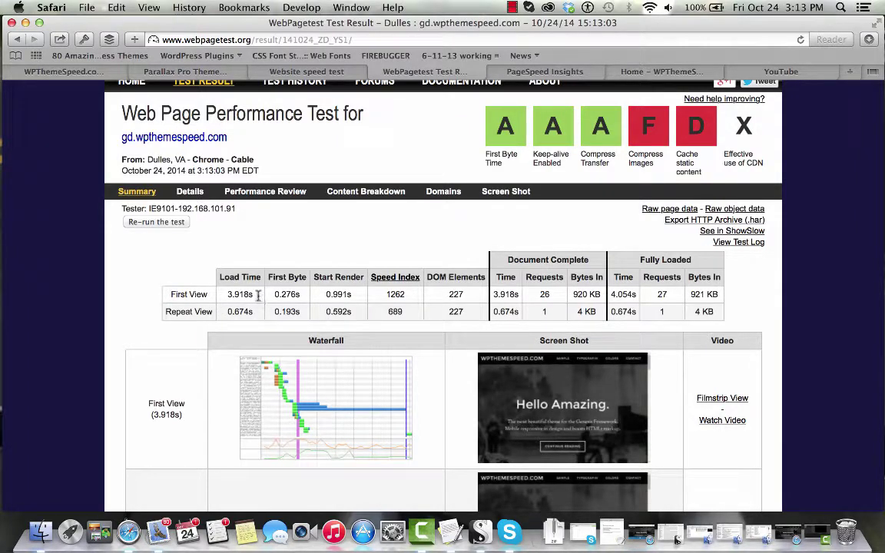
Highlight the first-view load time 3.918s and the repeat-view load time 0.674s.
drag(257, 297, 227, 301)
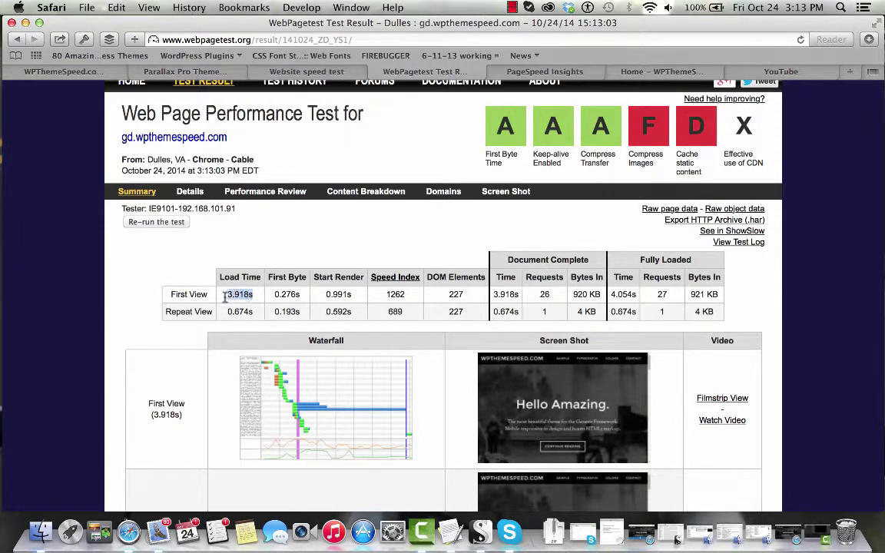
click(256, 318)
drag(257, 317, 228, 313)
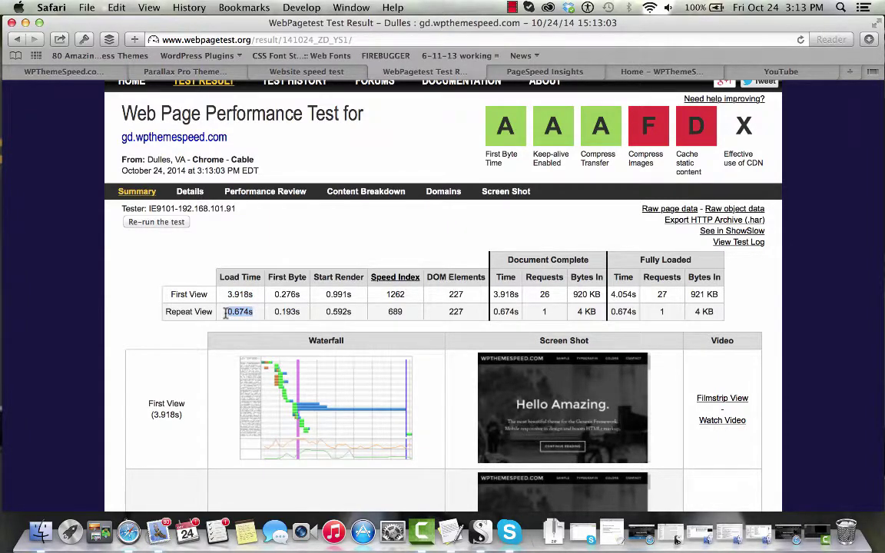
click(195, 340)
scroll(306, 317, up, 3)
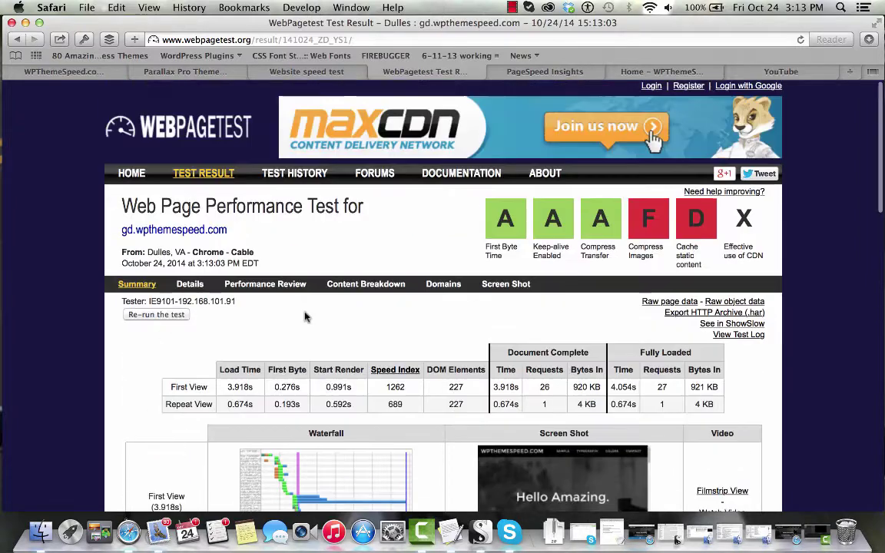
Analyze gd.wpthemespeed.com in PageSpeed Insights and expand the render-blocking resources fix details.
click(545, 71)
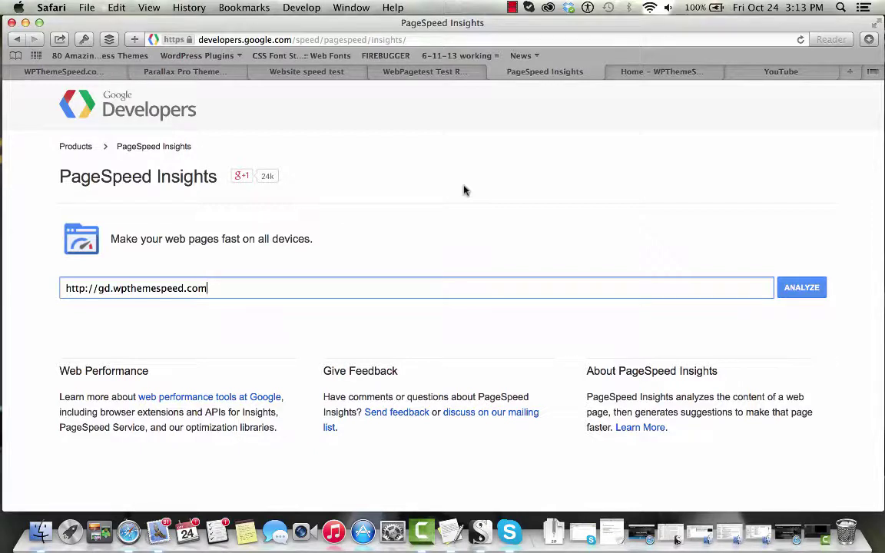
click(798, 290)
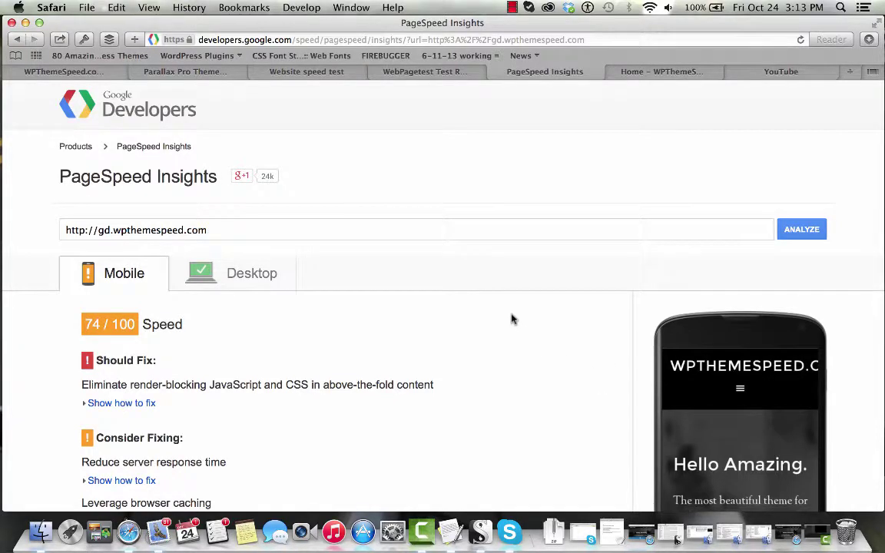
scroll(512, 318, down, 4)
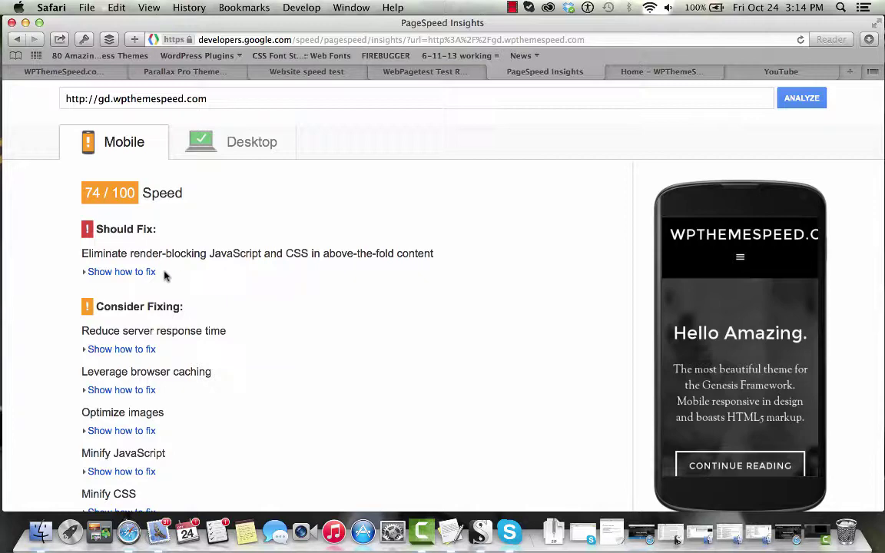
click(137, 273)
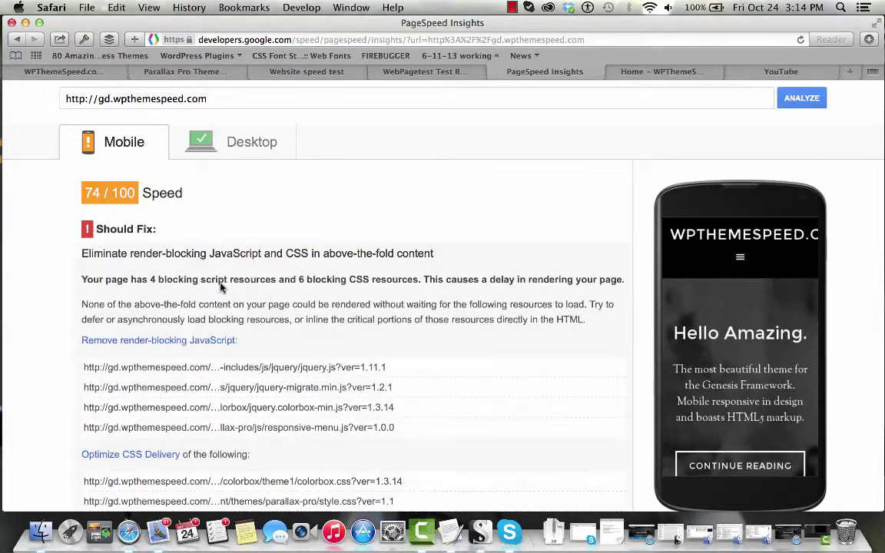
Compare the 90/100 desktop score with the 74/100 mobile score, then return to the test site.
click(239, 145)
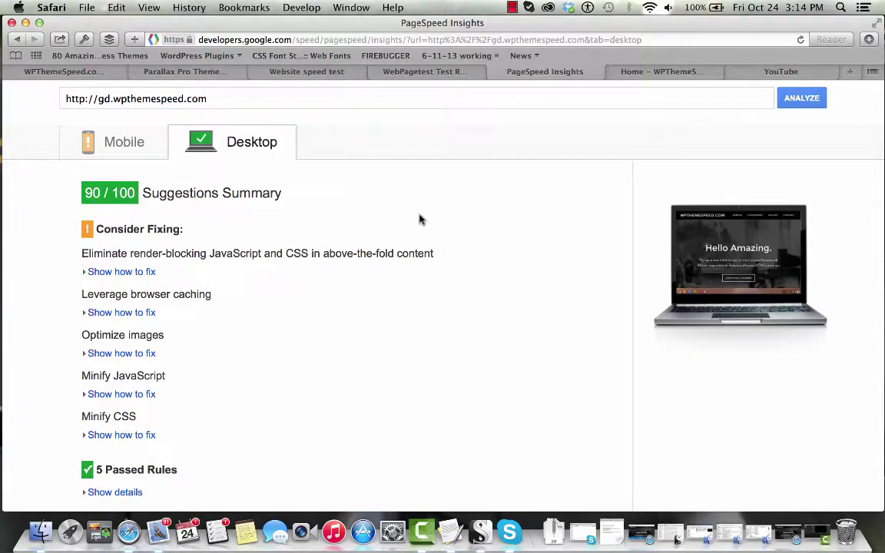
scroll(419, 220, down, 1)
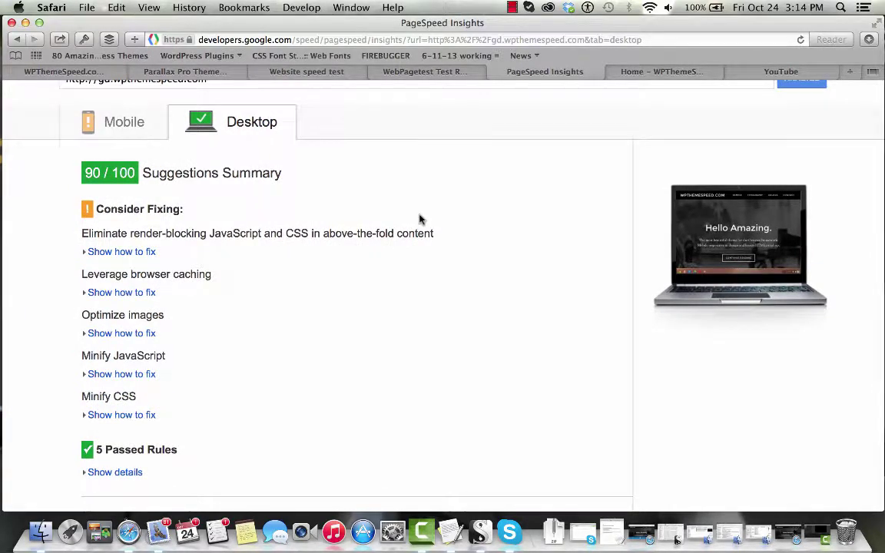
scroll(420, 219, up, 4)
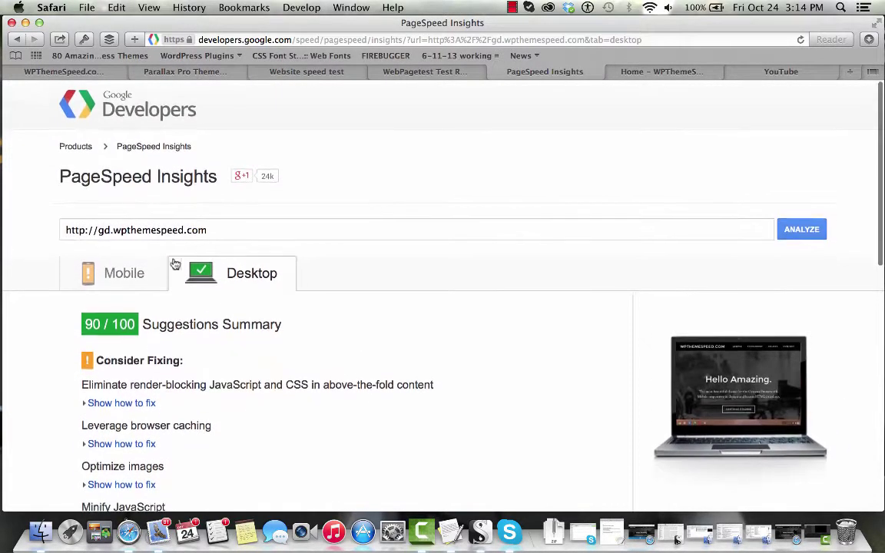
click(142, 273)
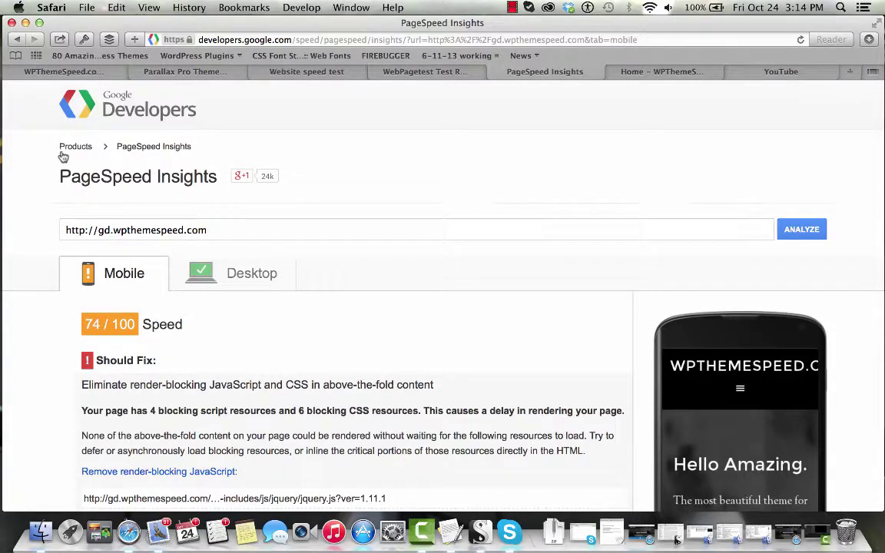
click(91, 73)
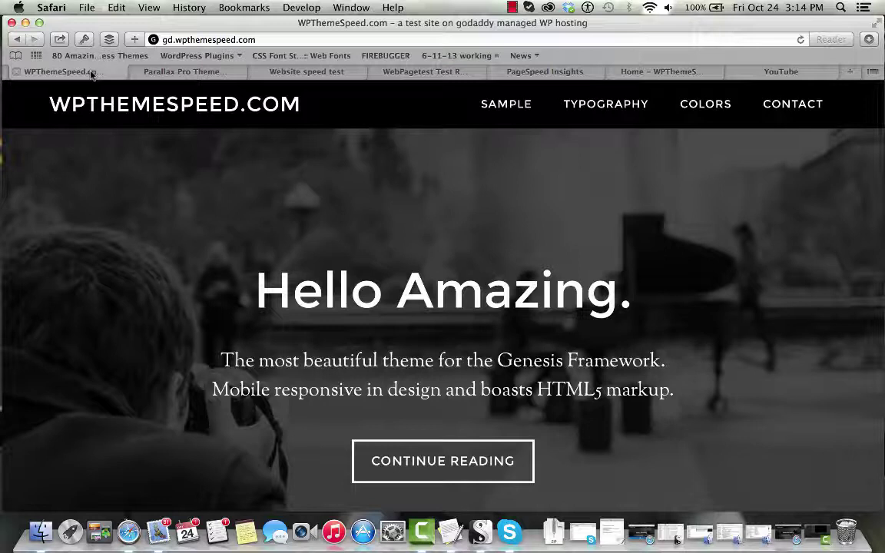
Stop at the wpthemespeed.com home page, then bring up the WPThemeSpeed YouTube channel.
click(661, 77)
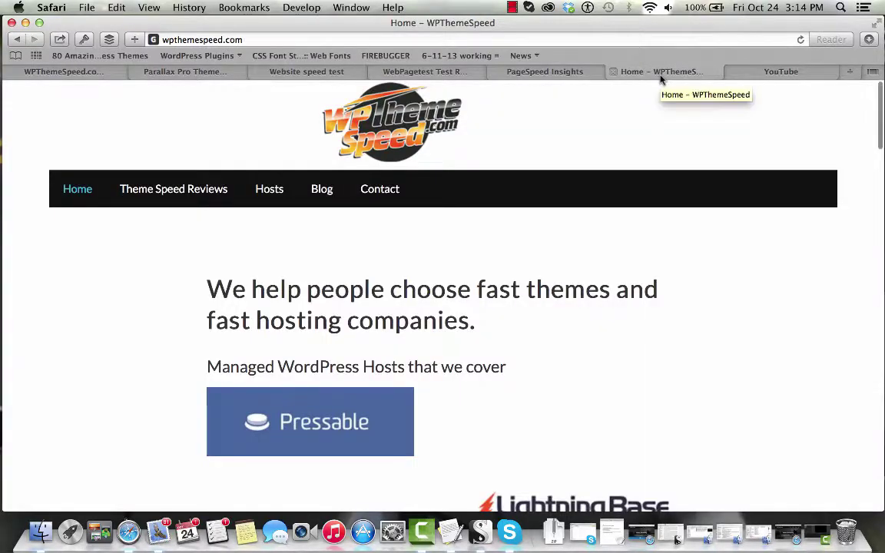
click(780, 72)
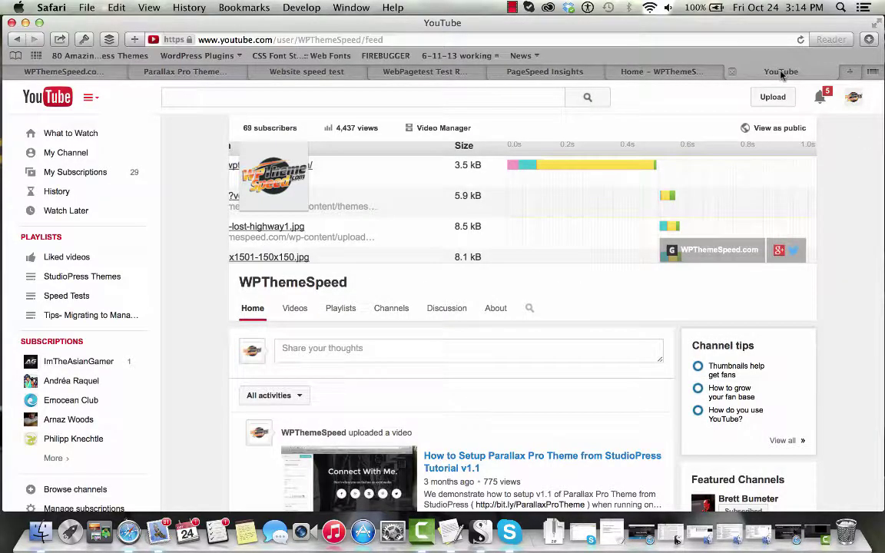